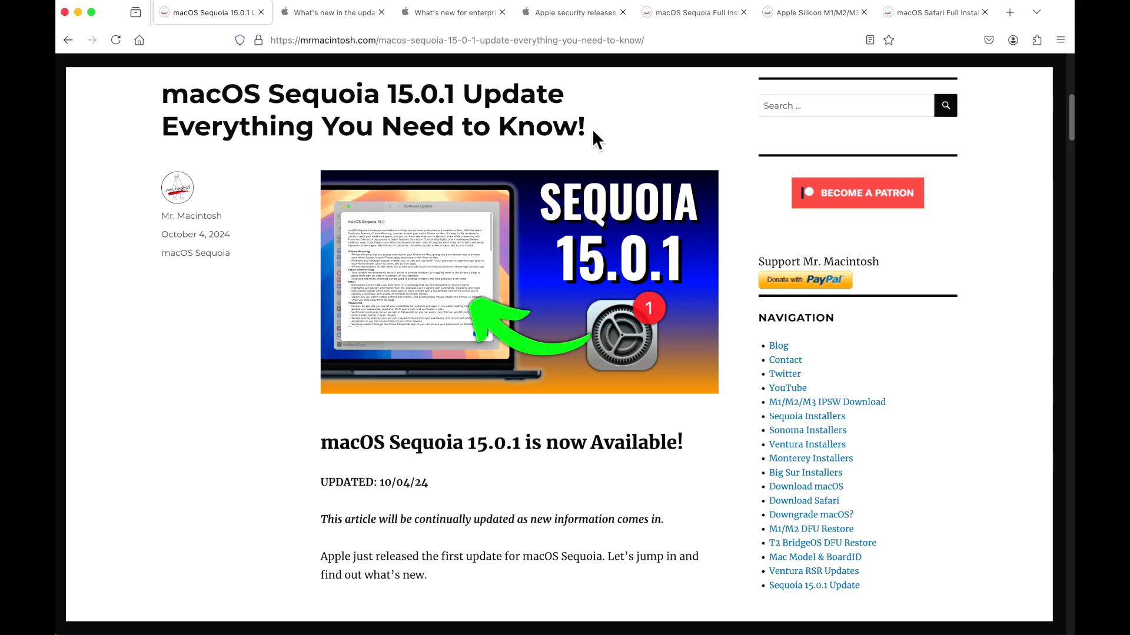
# Highlight the 15.0.1 version in the article title, then clear the highlight.
pyautogui.moveTo(386, 94); pyautogui.dragTo(461, 95)
pyautogui.click(589, 102)
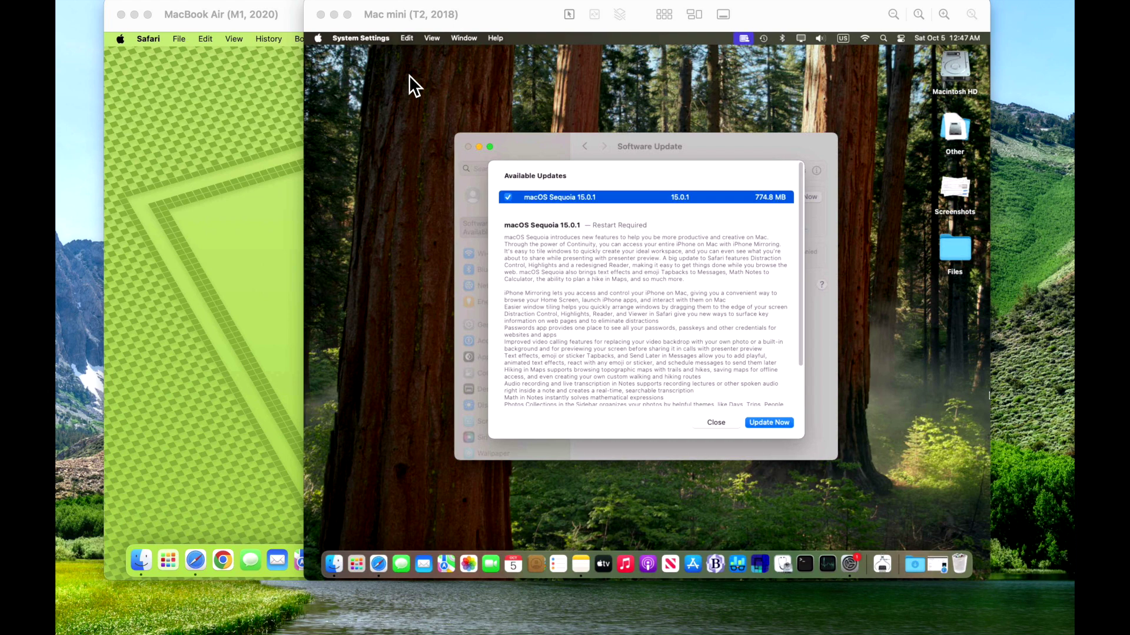
# Switch back to the Firefox article showing the Sequoia 15 release history.
pyautogui.press('super+Tab')
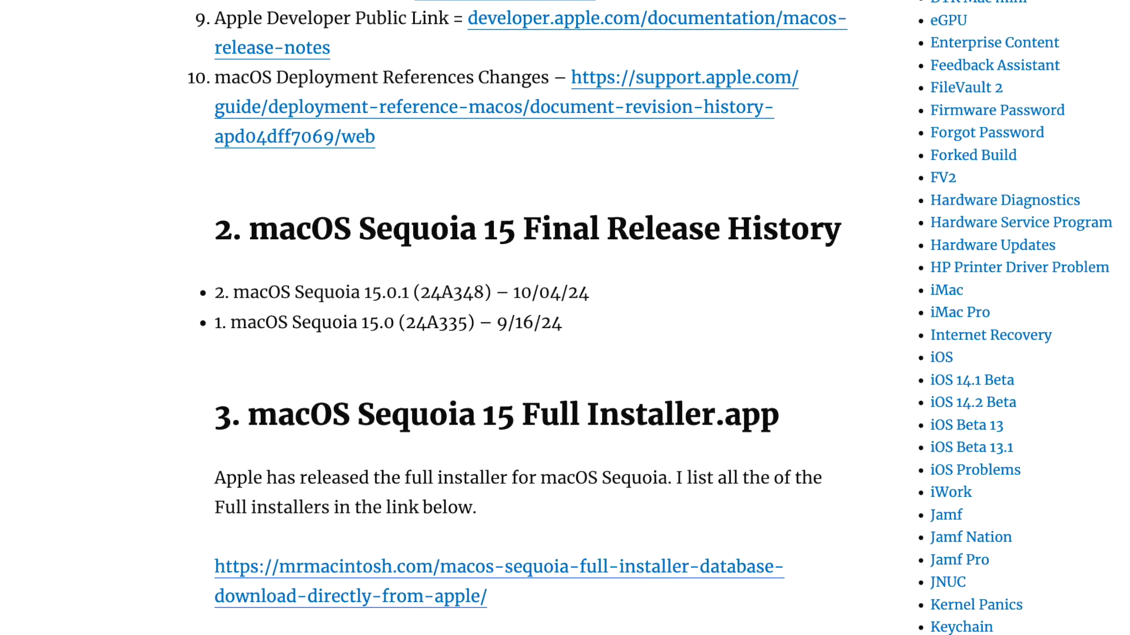
# Read the PCMag Sequoia VPN/antivirus problems story, then return to the update article.
pyautogui.click(305, 12)
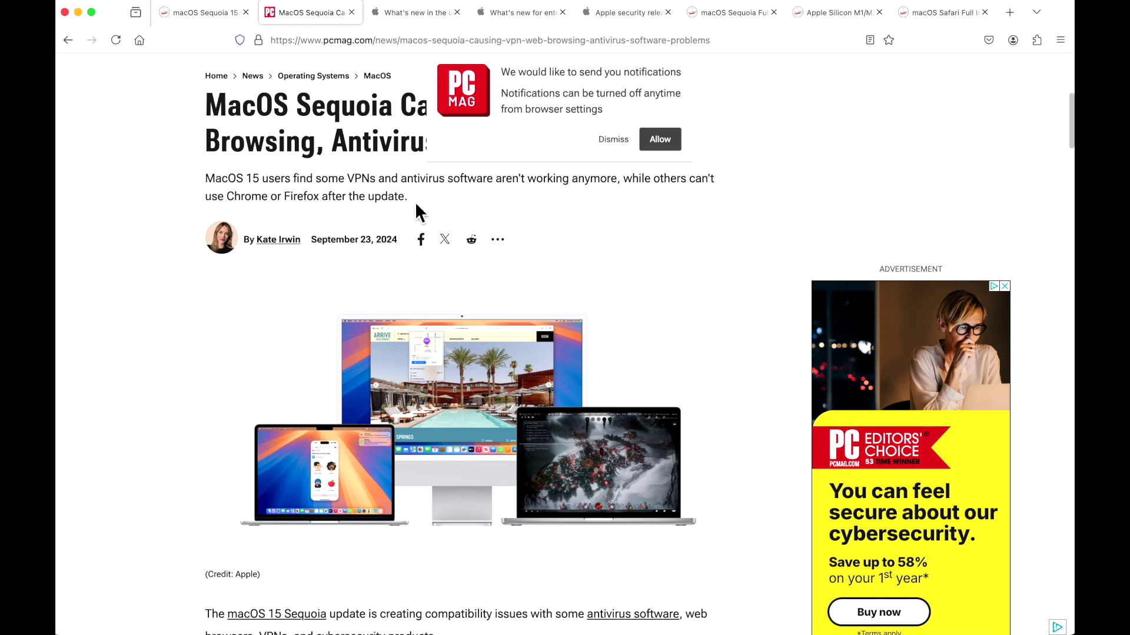
pyautogui.hotkey('ctrl', 'shift', 'Tab')
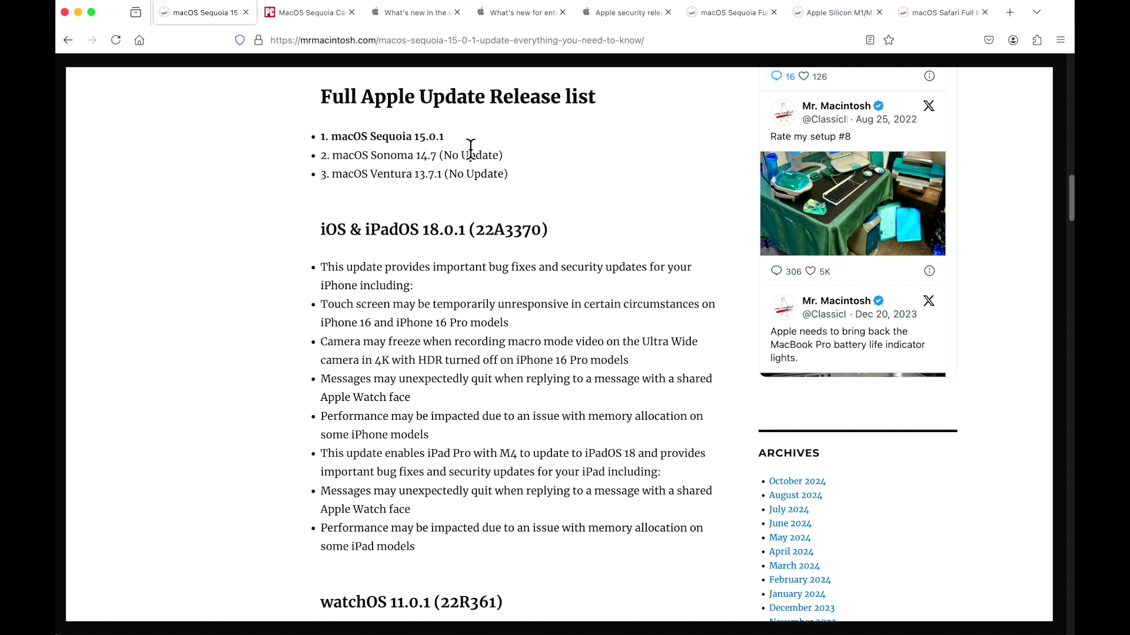
# Highlight the Sonoma/Ventura no-update entries and the iPad Pro with M4 mention in the release notes.
pyautogui.moveTo(510, 174); pyautogui.dragTo(321, 160)
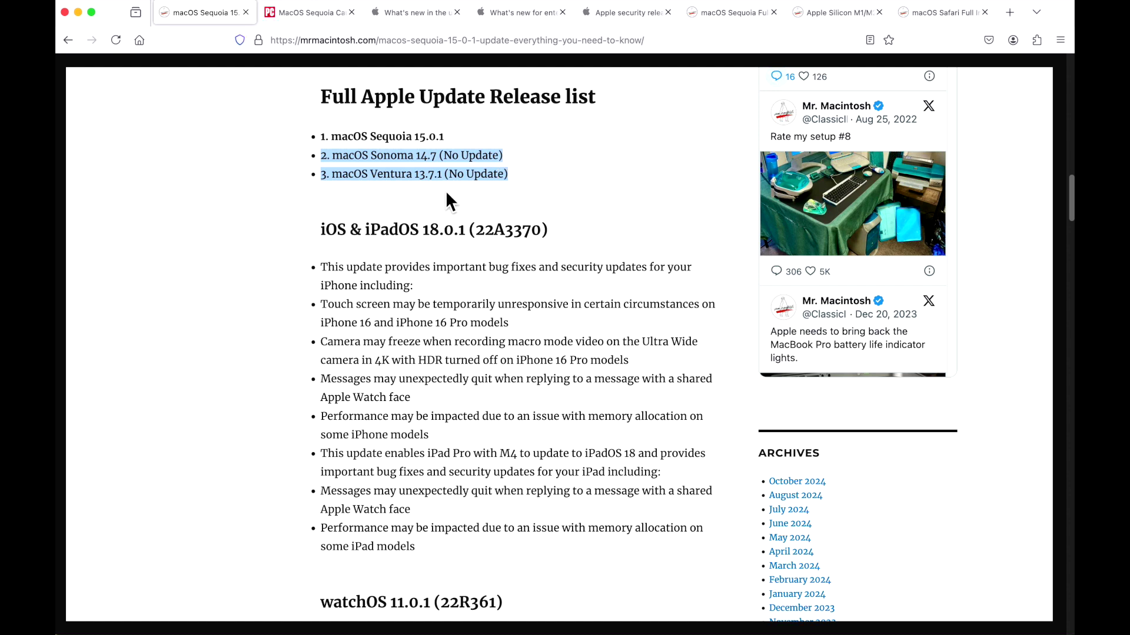
pyautogui.click(516, 185)
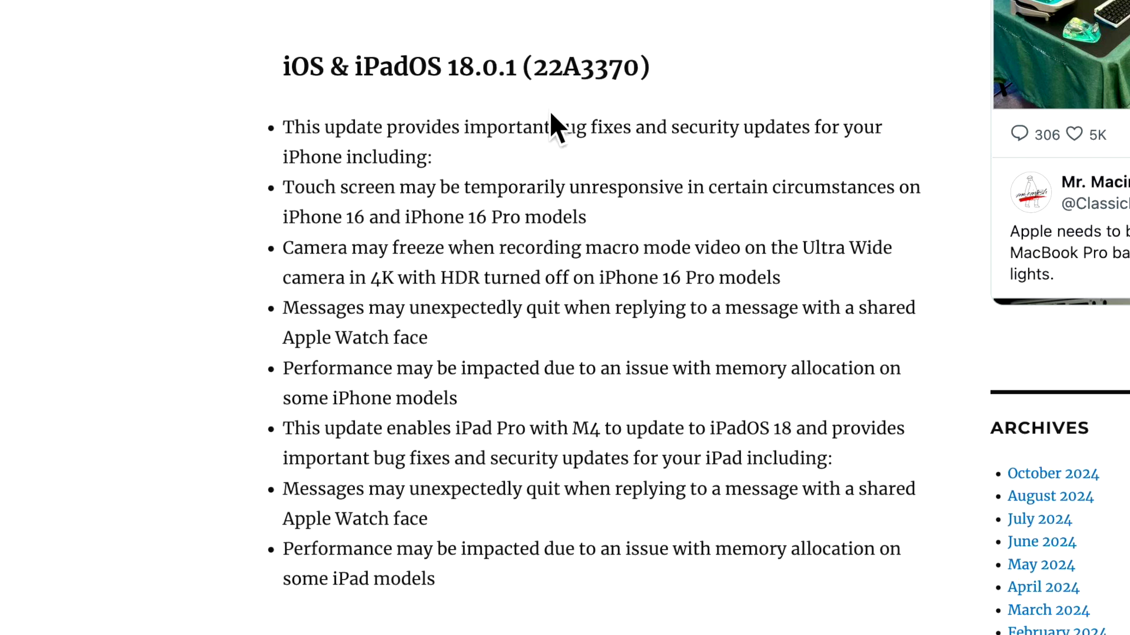
pyautogui.scroll(-2, 549, 110)
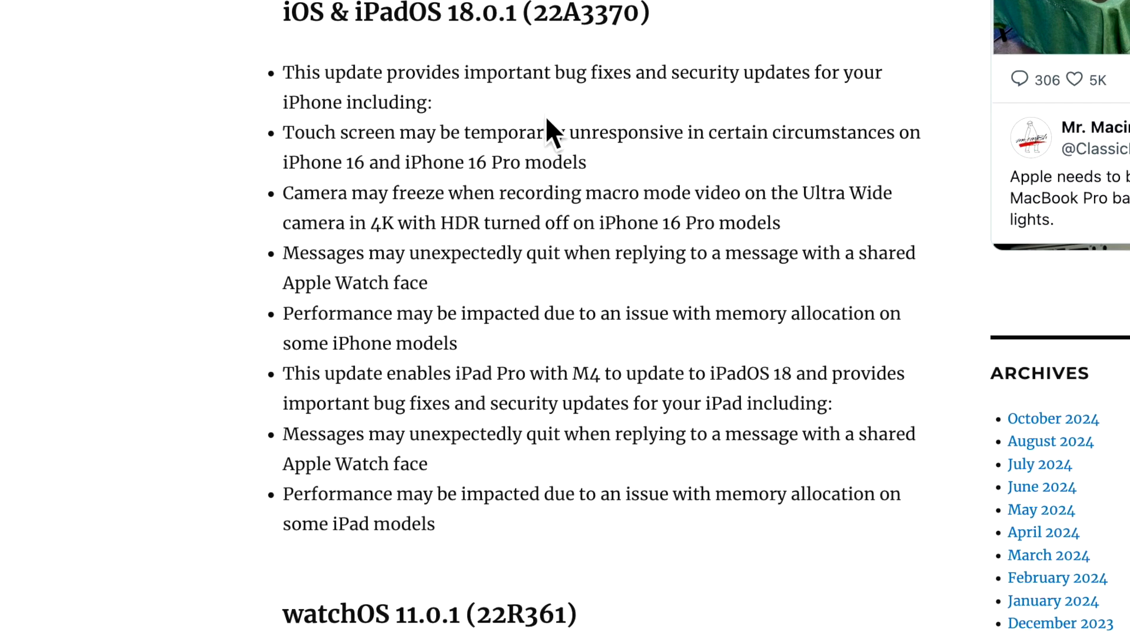
pyautogui.scroll(-1, 545, 116)
pyautogui.scroll(-1, 544, 116)
pyautogui.scroll(-1, 544, 116)
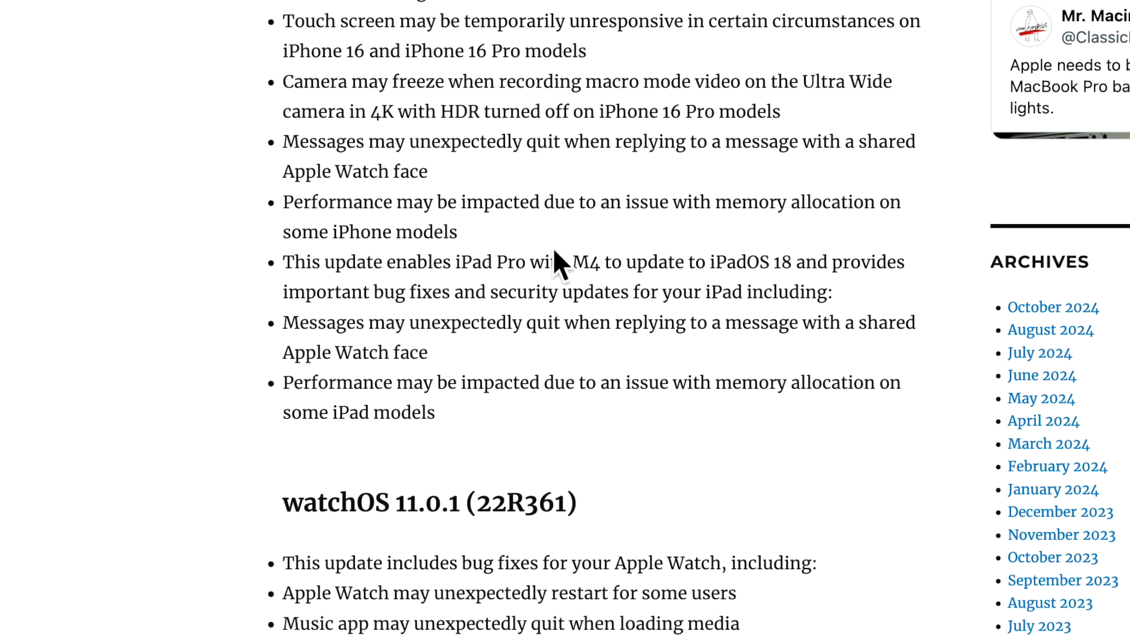
pyautogui.moveTo(529, 262); pyautogui.dragTo(604, 262)
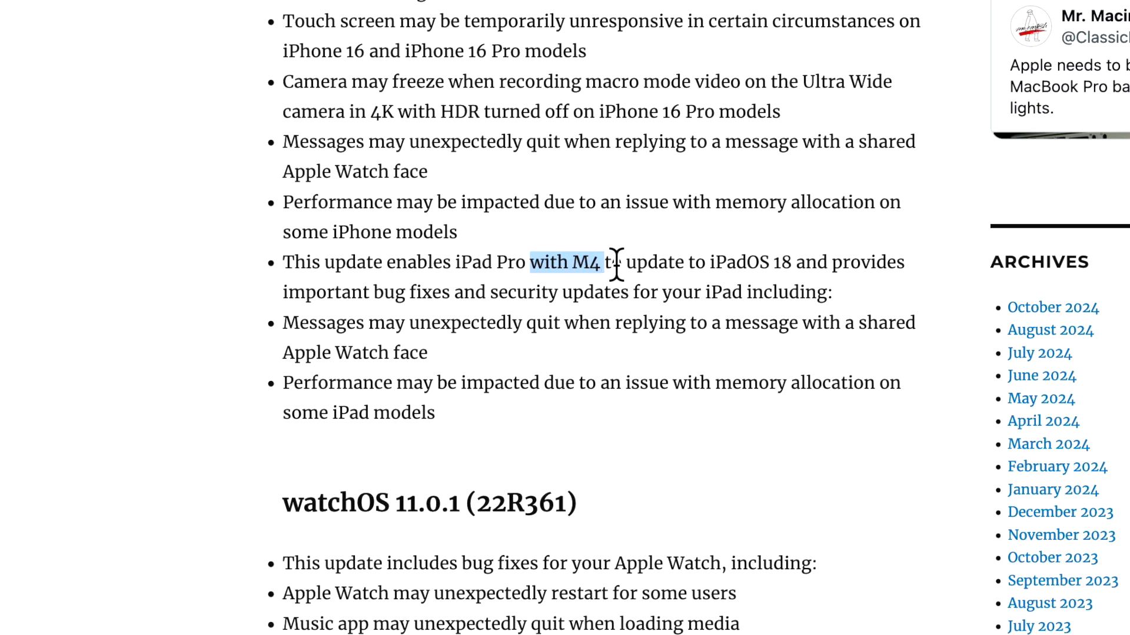
pyautogui.scroll(-4, 612, 254)
pyautogui.scroll(-1, 616, 265)
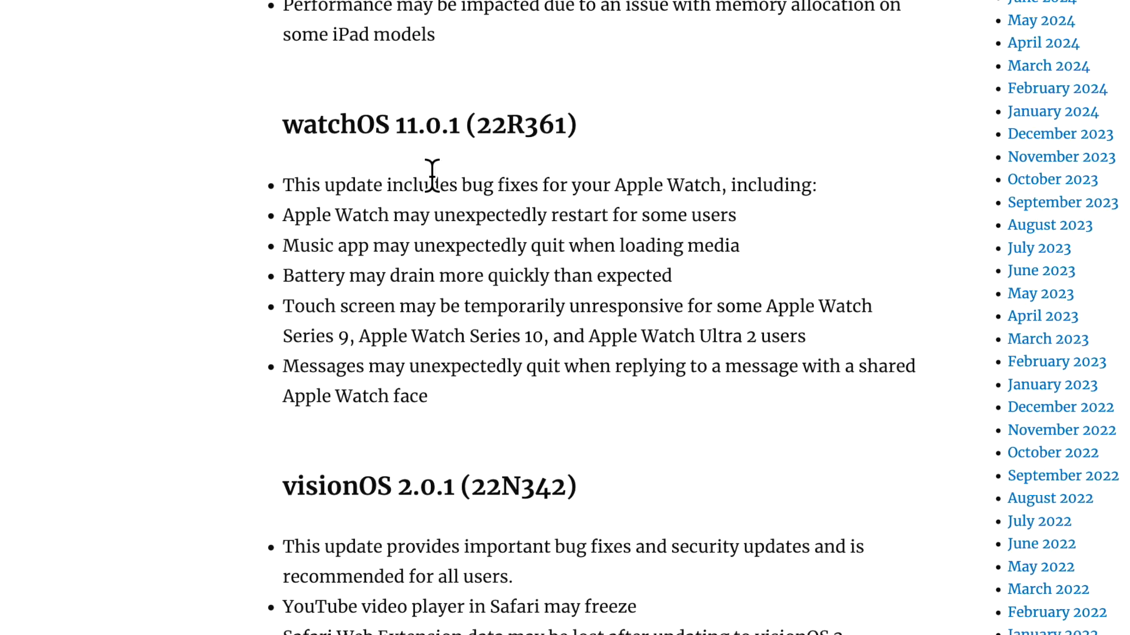
pyautogui.scroll(-1, 600, 282)
pyautogui.scroll(-1, 601, 282)
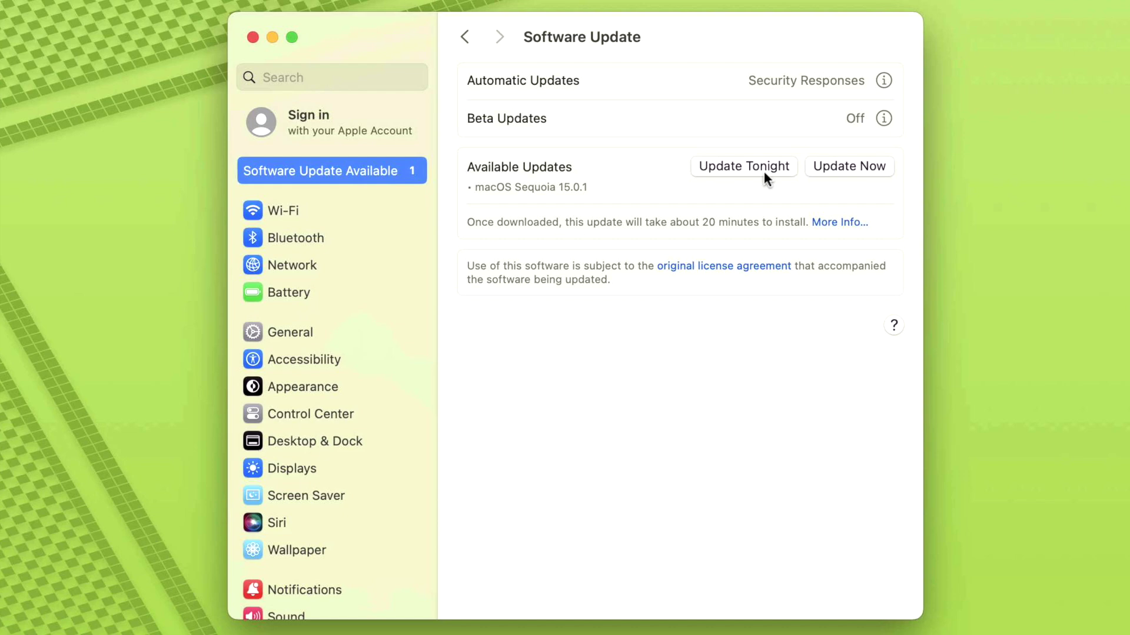
# Review the enabled automatic update options, then show the Sequoia 15.0.1 update details.
pyautogui.click(884, 81)
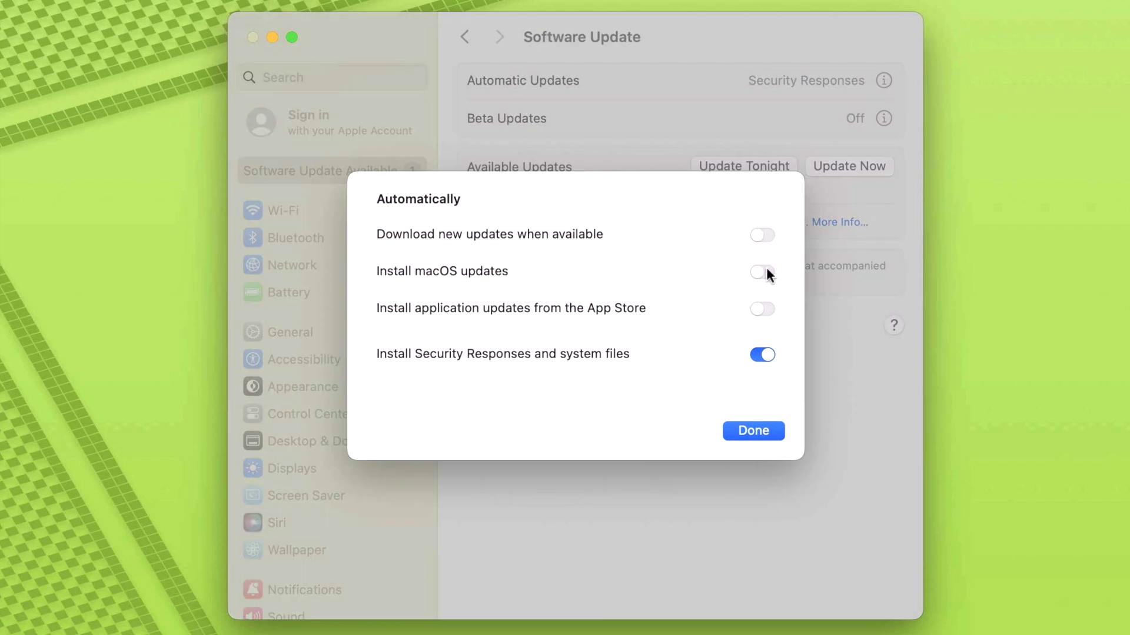
pyautogui.click(757, 434)
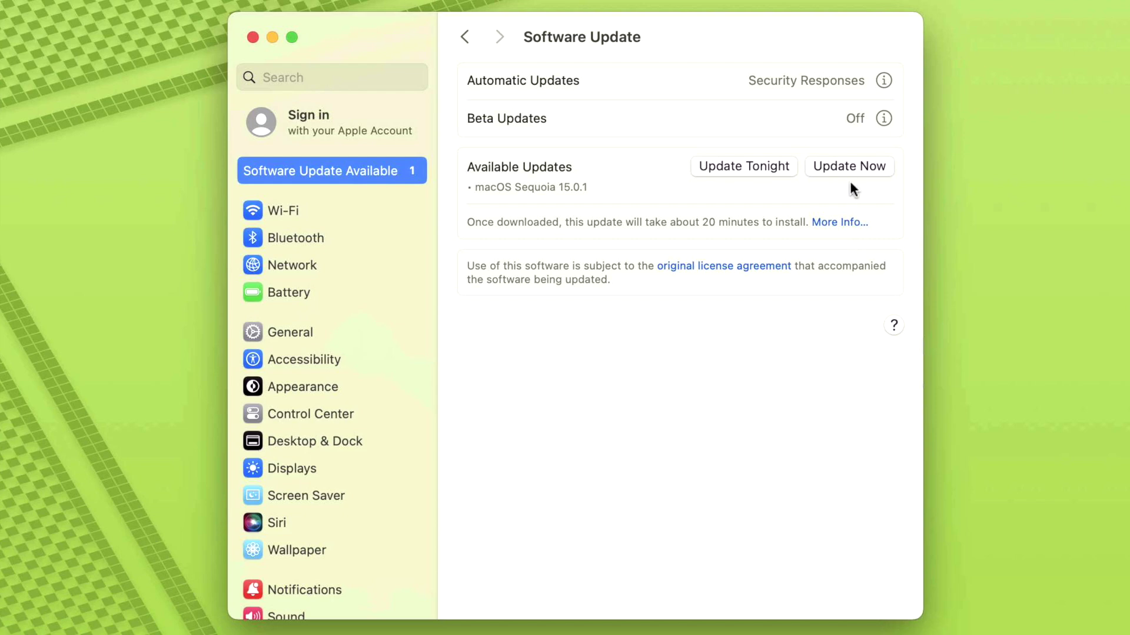
pyautogui.click(846, 222)
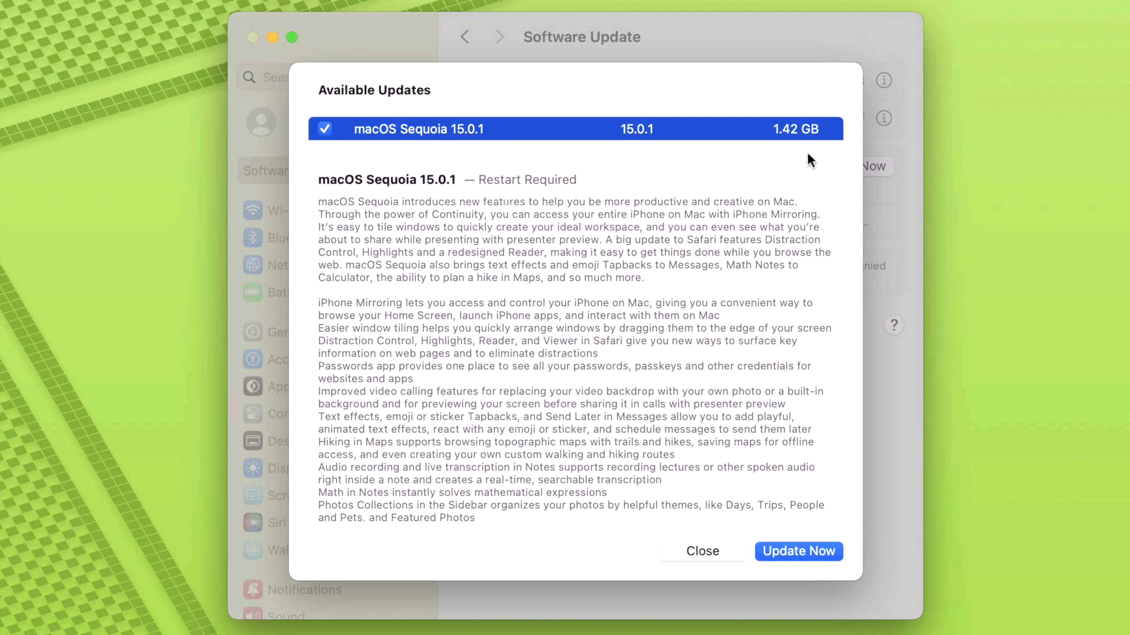
# Start the Sequoia 15.0.1 update on the MacBook Air, agreeing to the license and submitting the password.
pyautogui.click(804, 551)
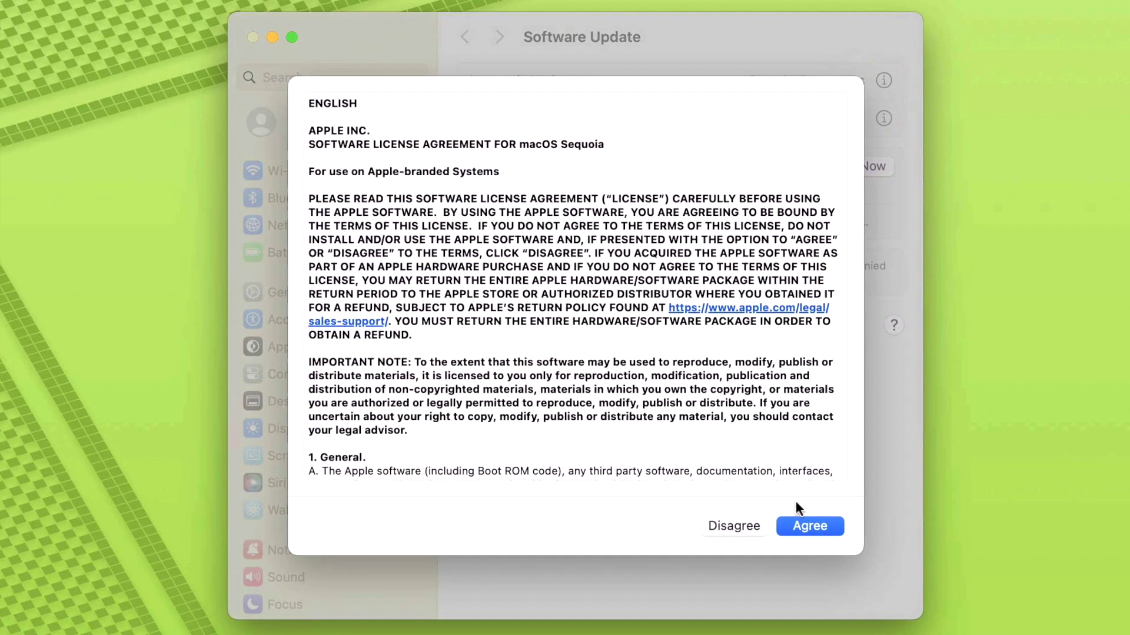
pyautogui.click(797, 521)
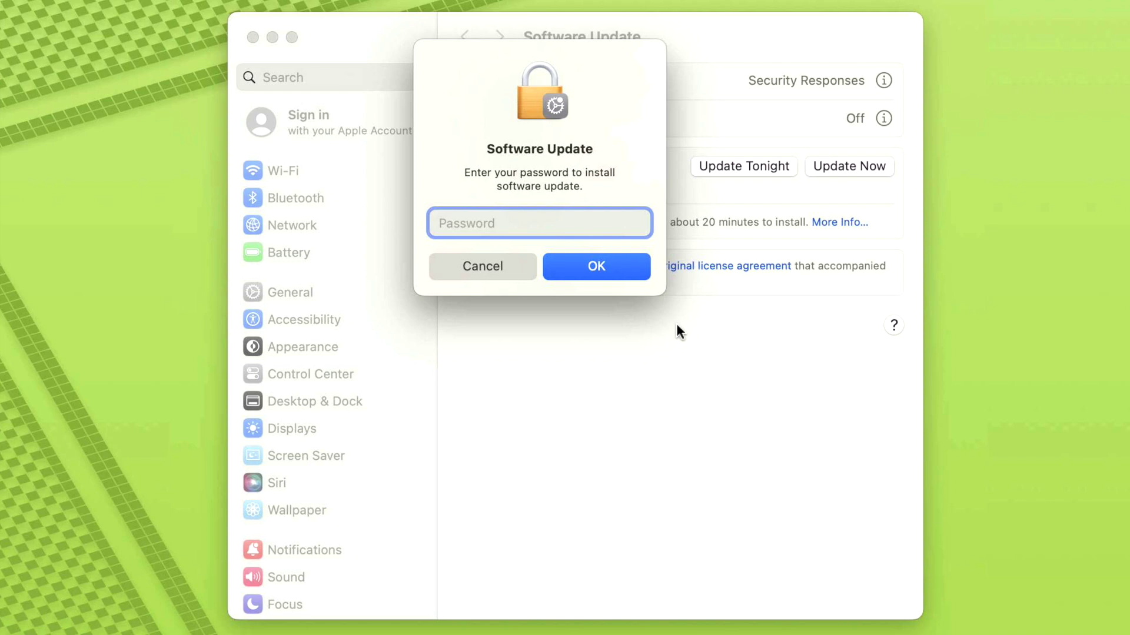
pyautogui.write('••••')
pyautogui.press('Return')
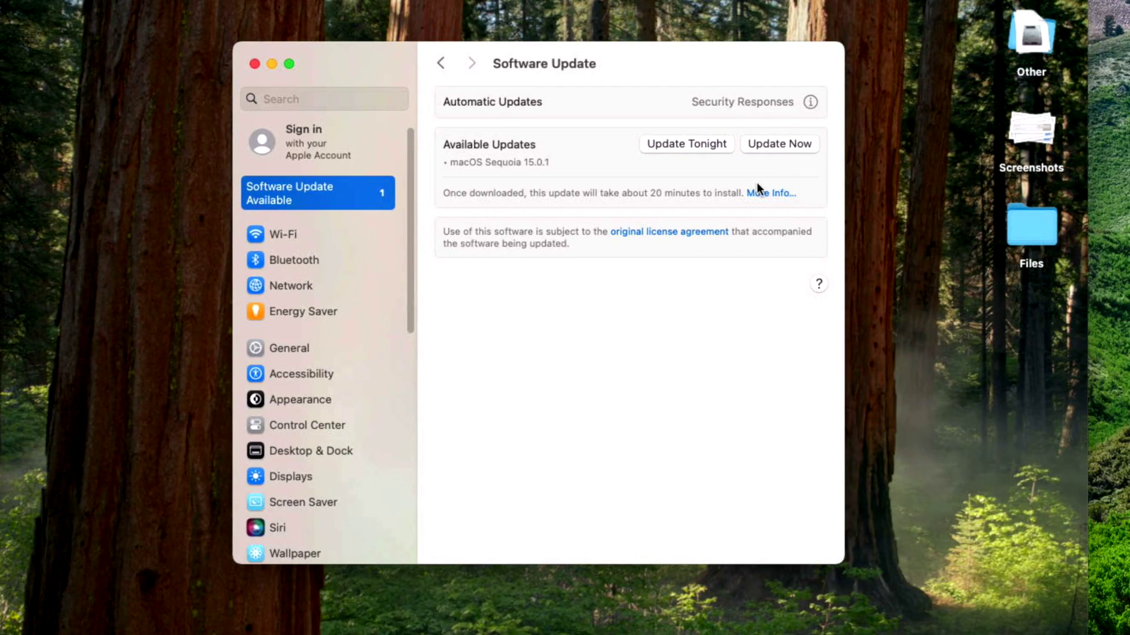
# Start the Sequoia 15.0.1 download on the Mac mini from its details, accepting the license.
pyautogui.click(767, 193)
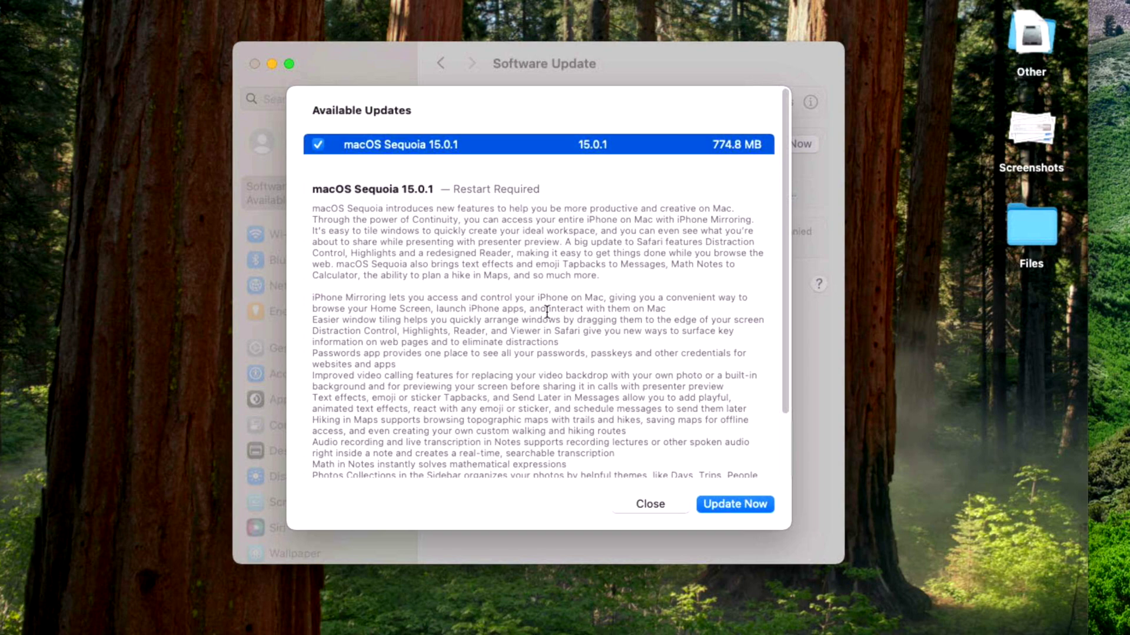
pyautogui.click(746, 500)
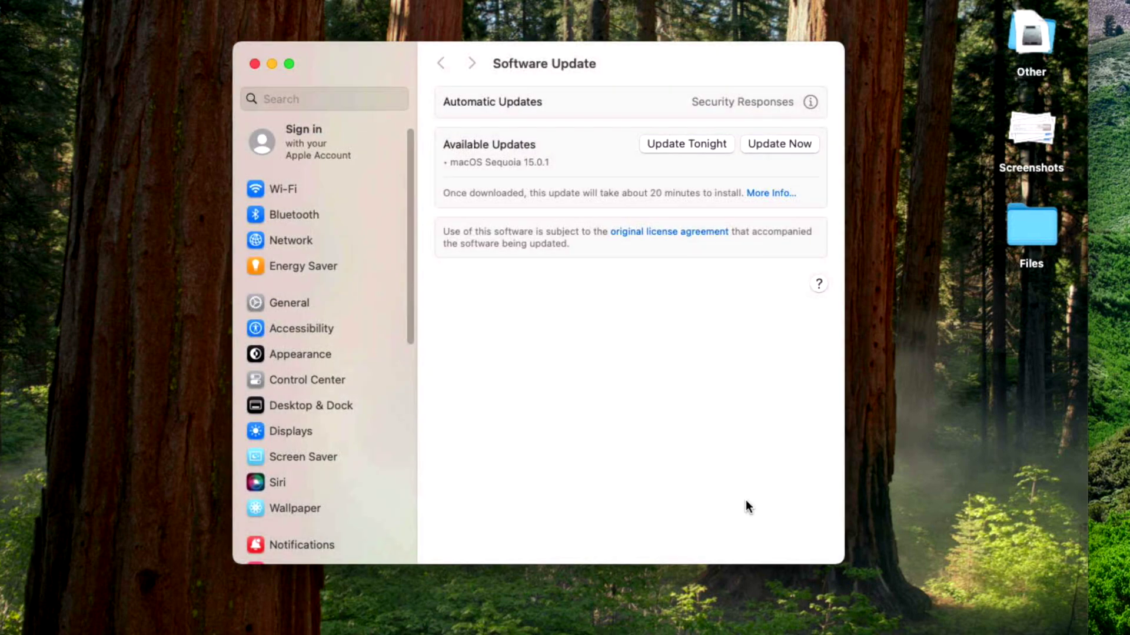
pyautogui.click(747, 488)
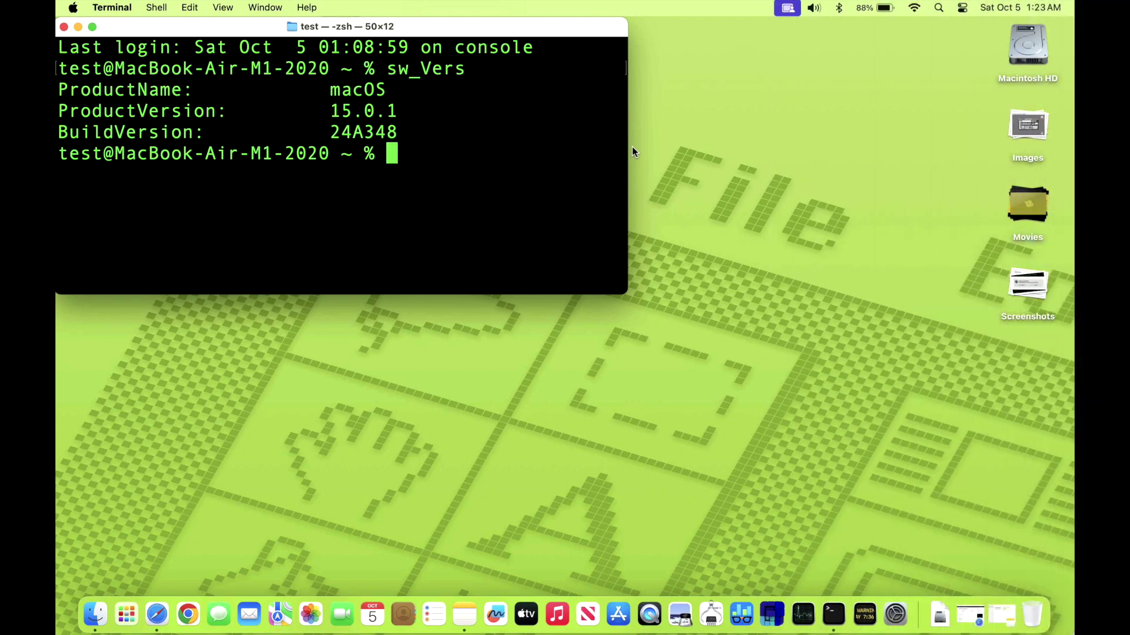
# Highlight the 24A348 build number in Terminal, then open the Sequoia install-times note.
pyautogui.doubleClick(350, 132)
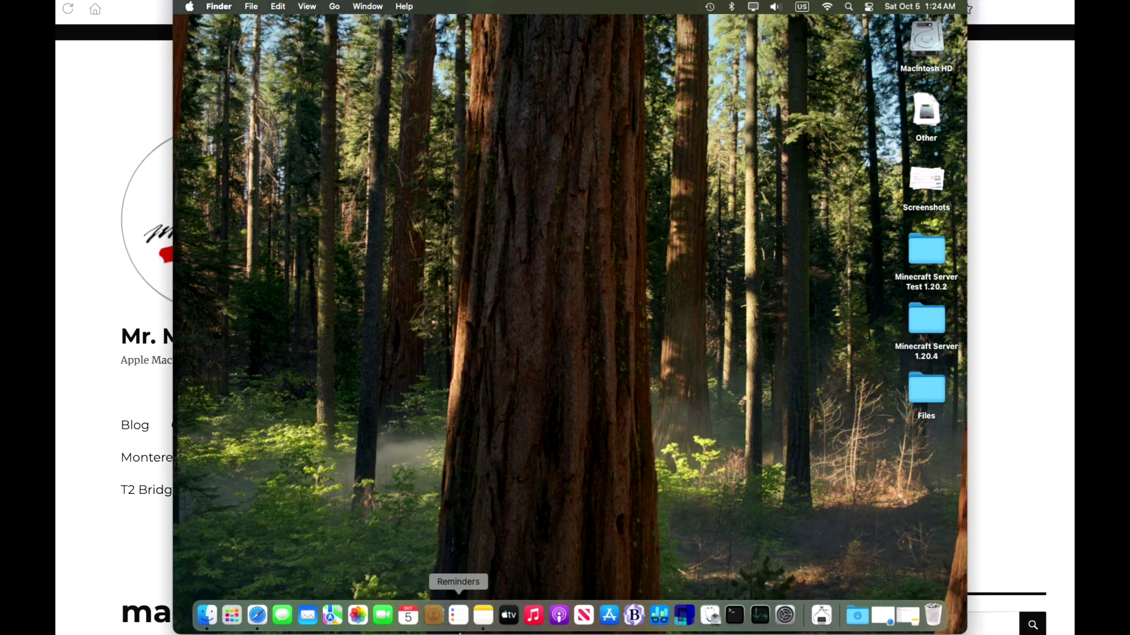
pyautogui.click(483, 614)
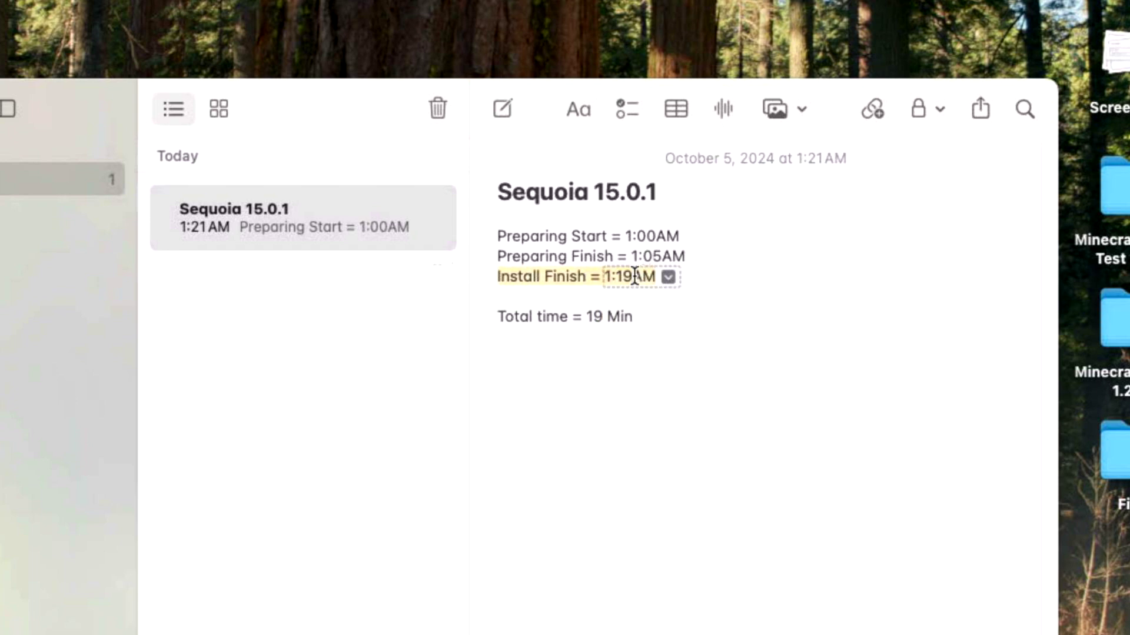
# Clear the detected time on the note's Install Finish line.
pyautogui.click(710, 327)
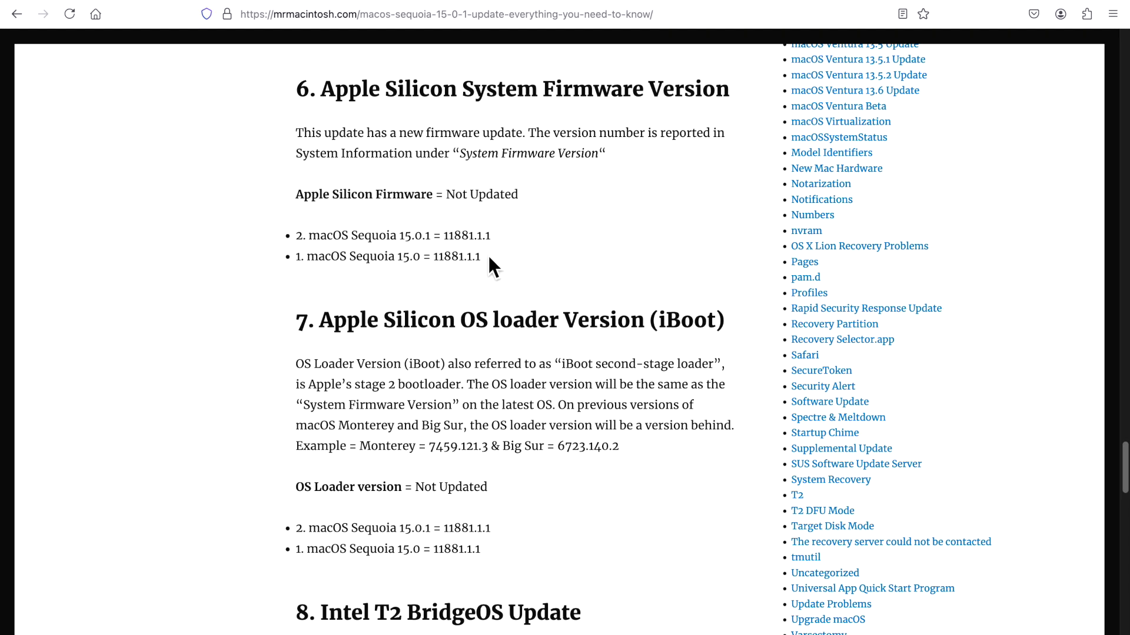
# Mark the macOS 15.0 firmware version line, then clear the selection.
pyautogui.tripleClick(467, 256)
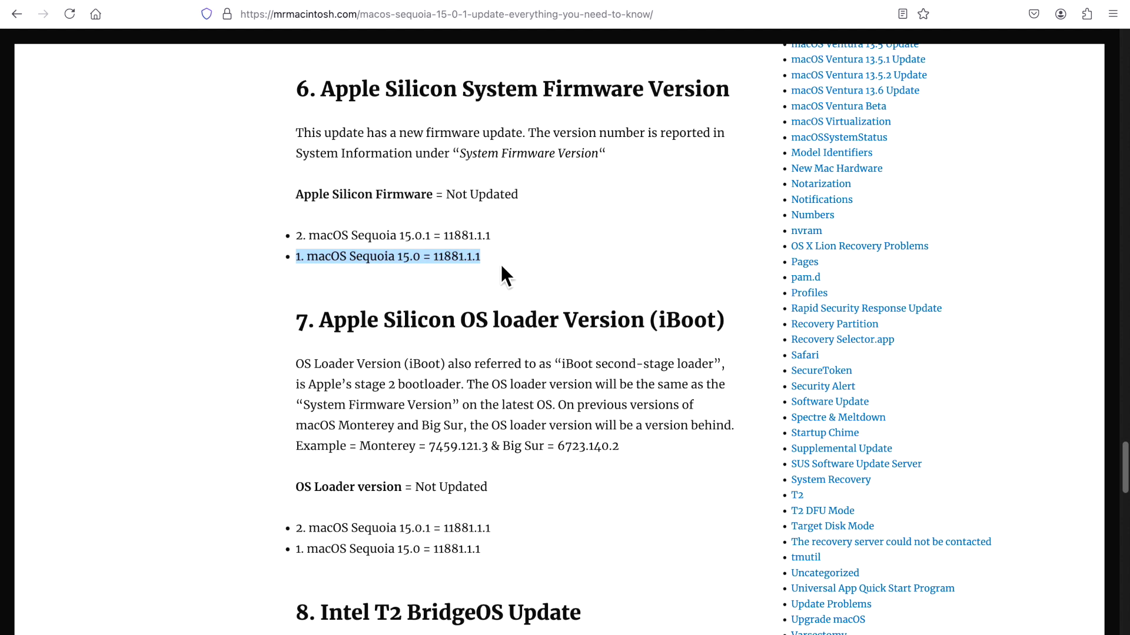
pyautogui.click(506, 274)
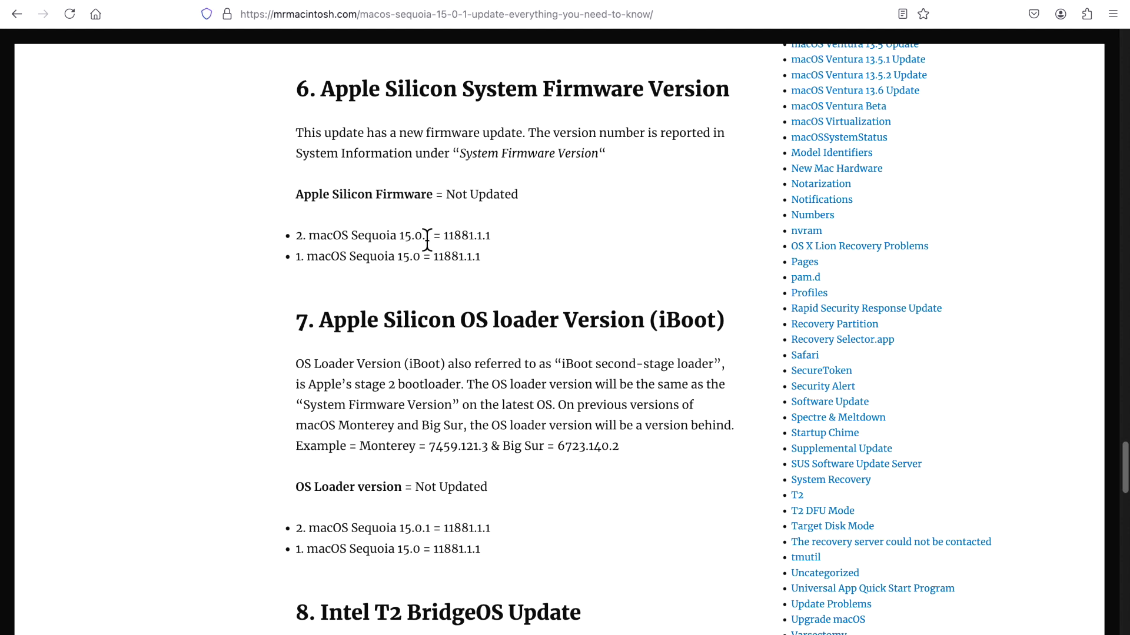
pyautogui.scroll(-3, 492, 256)
pyautogui.scroll(-3, 562, 392)
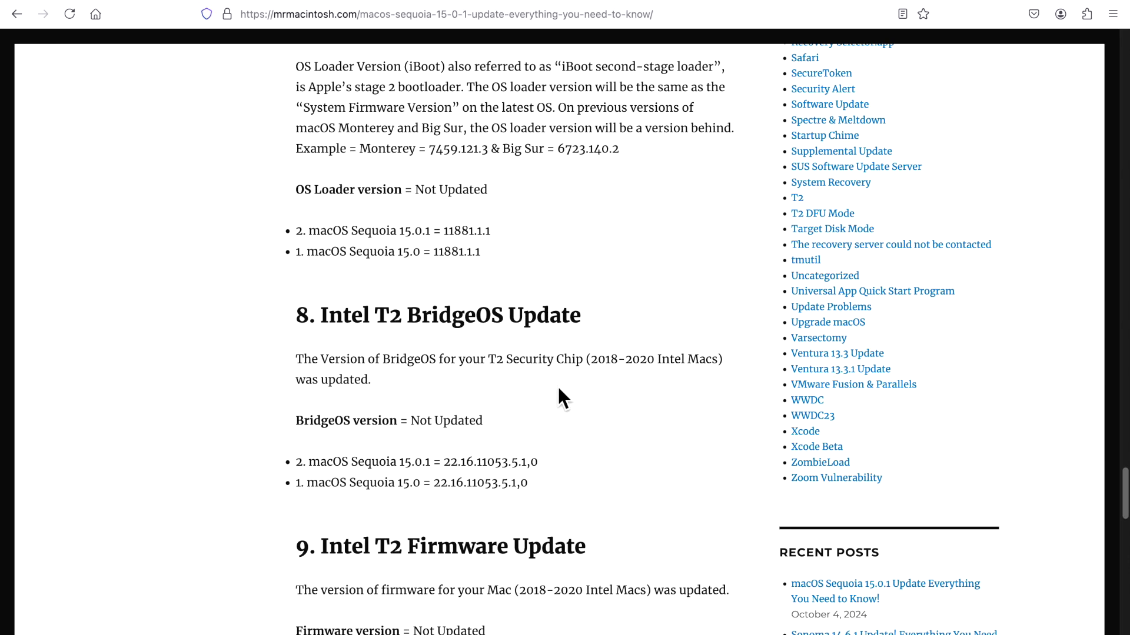
pyautogui.scroll(-2, 515, 290)
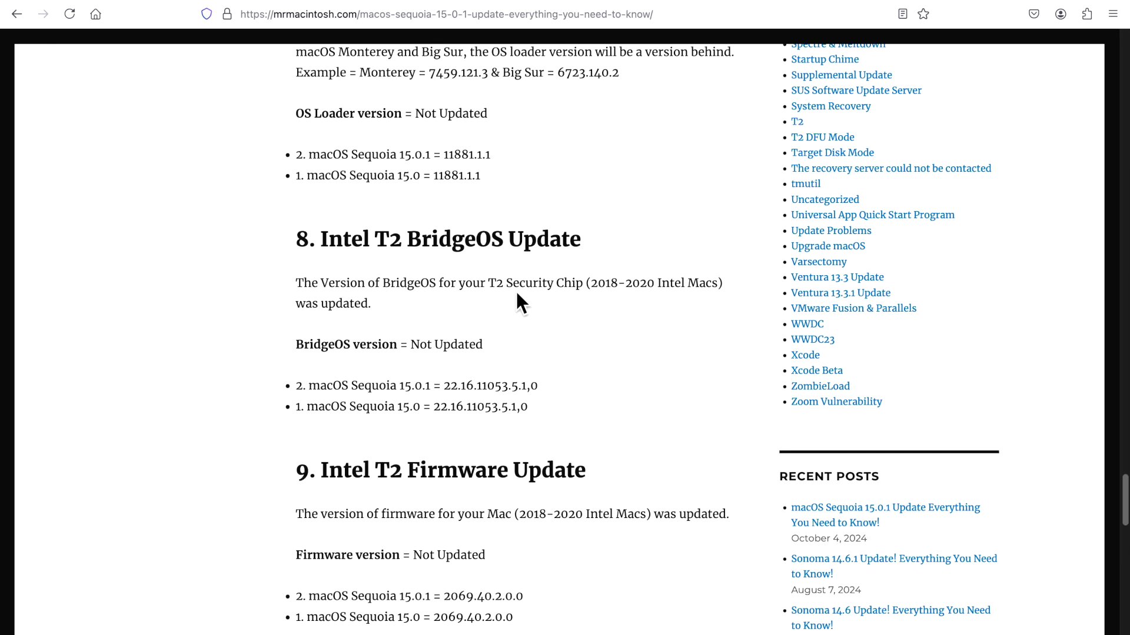
pyautogui.scroll(-2, 514, 288)
pyautogui.scroll(-1, 516, 296)
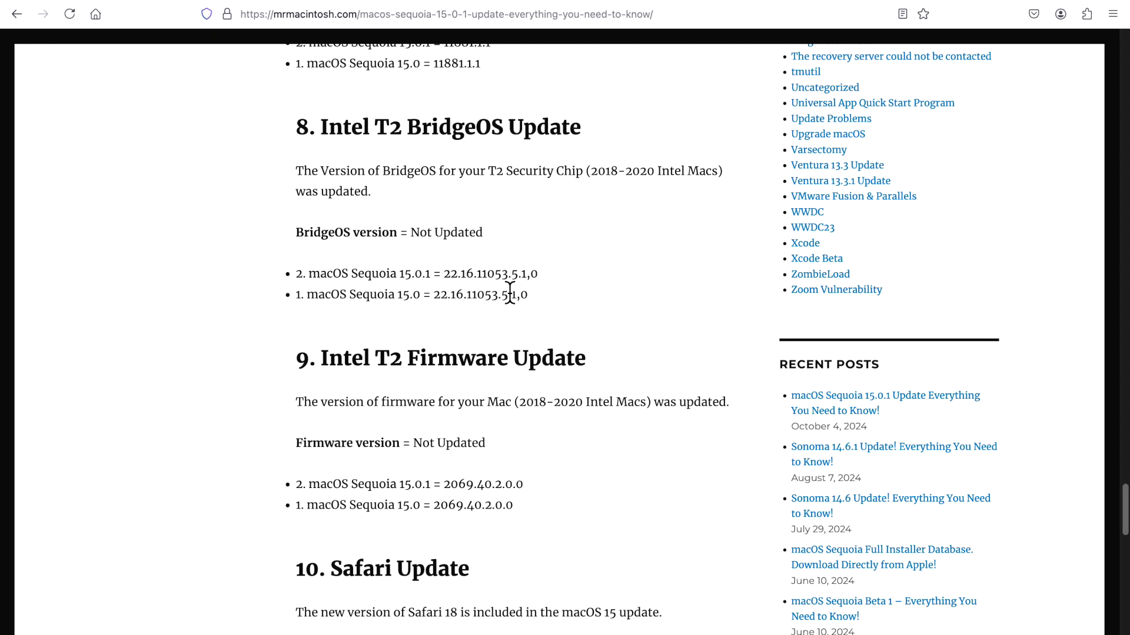
pyautogui.scroll(-1, 516, 402)
pyautogui.scroll(-1, 418, 325)
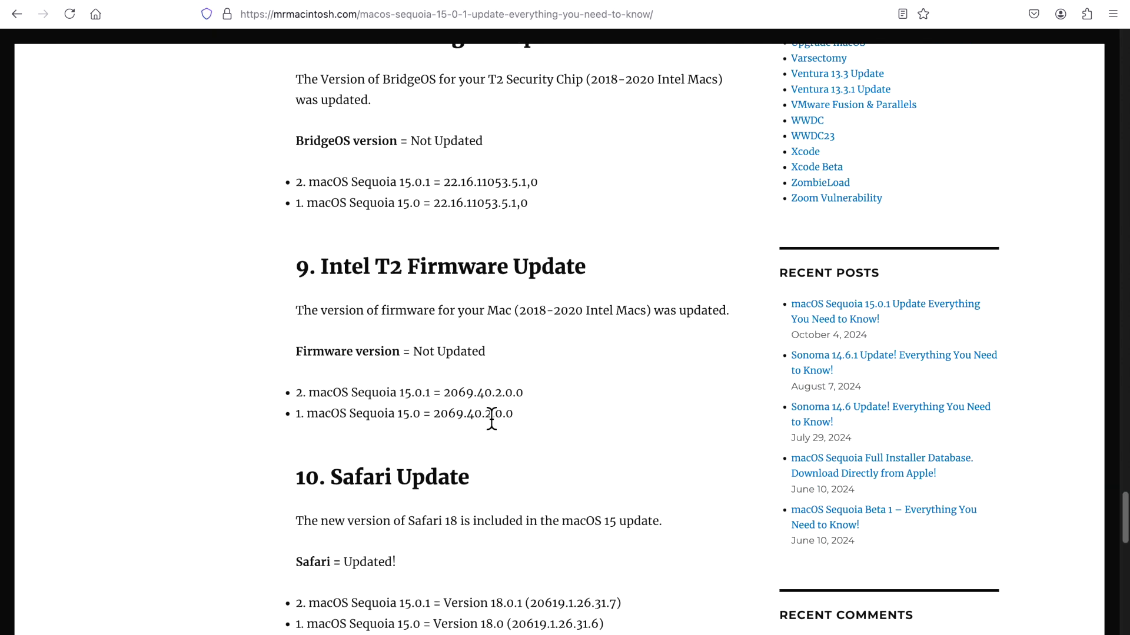
pyautogui.scroll(-3, 484, 406)
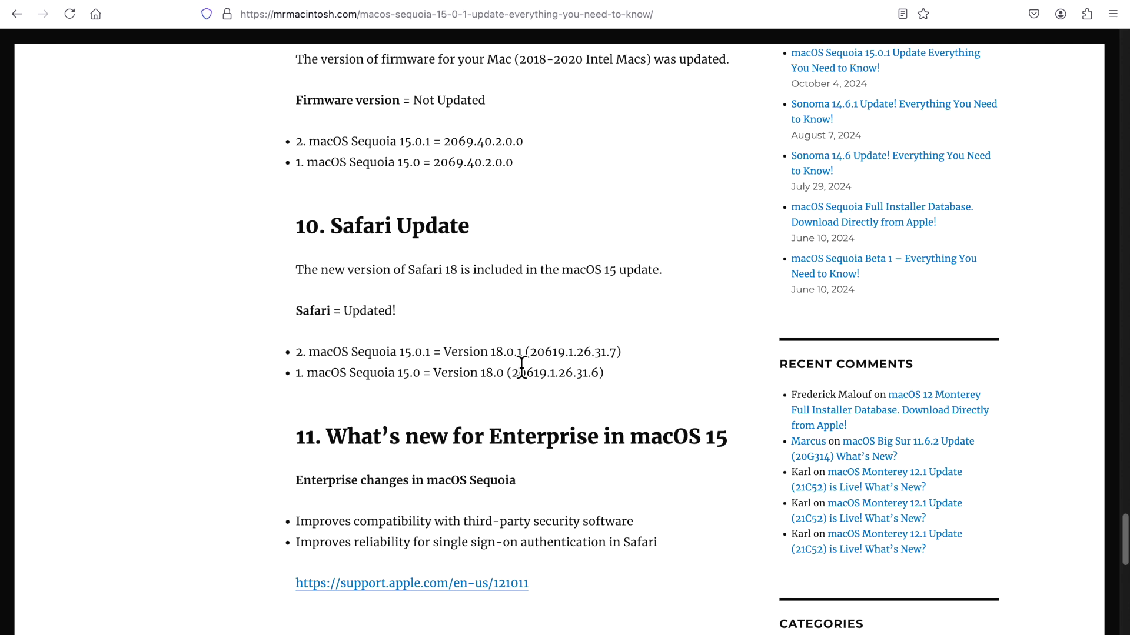
# Highlight the Safari 18.0.1 version line in section 10.
pyautogui.tripleClick(603, 353)
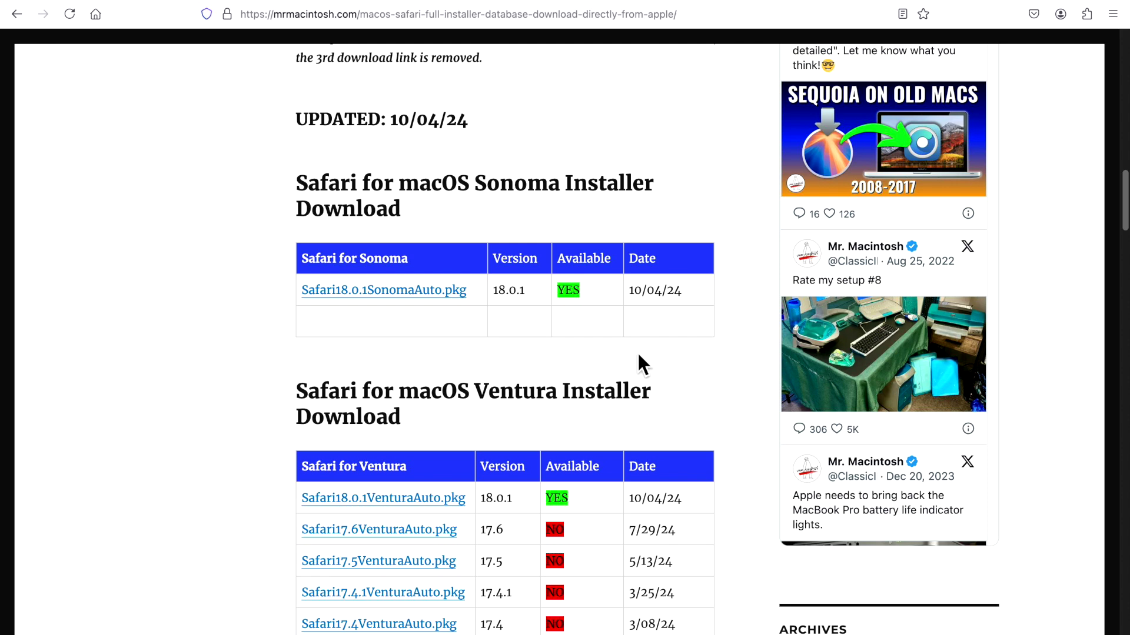
pyautogui.scroll(1, 637, 350)
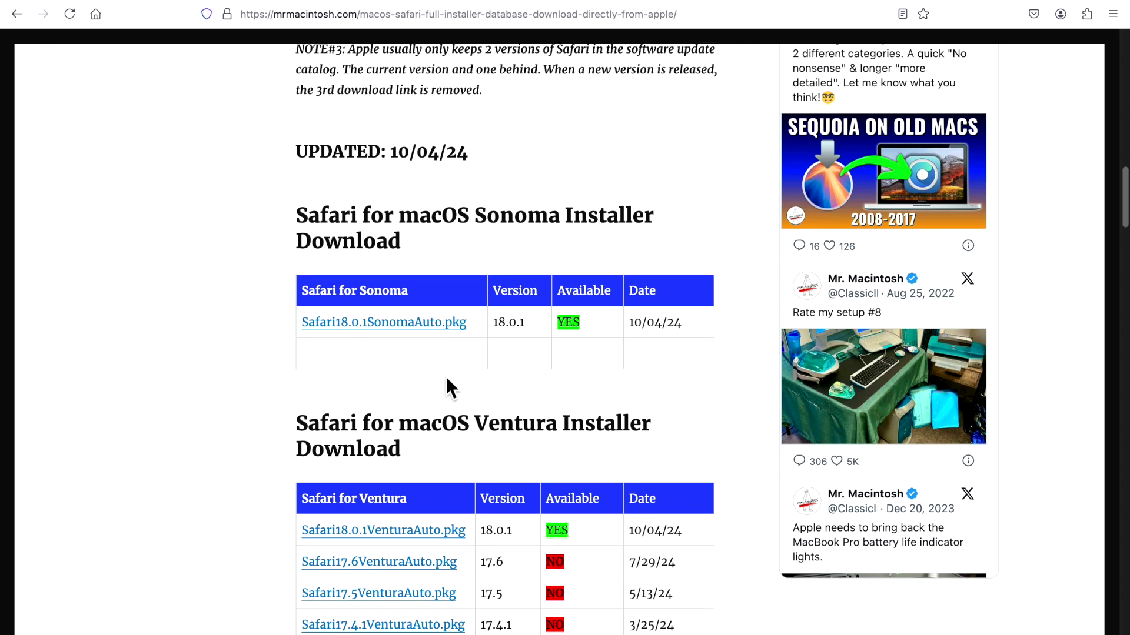
pyautogui.scroll(-1, 445, 374)
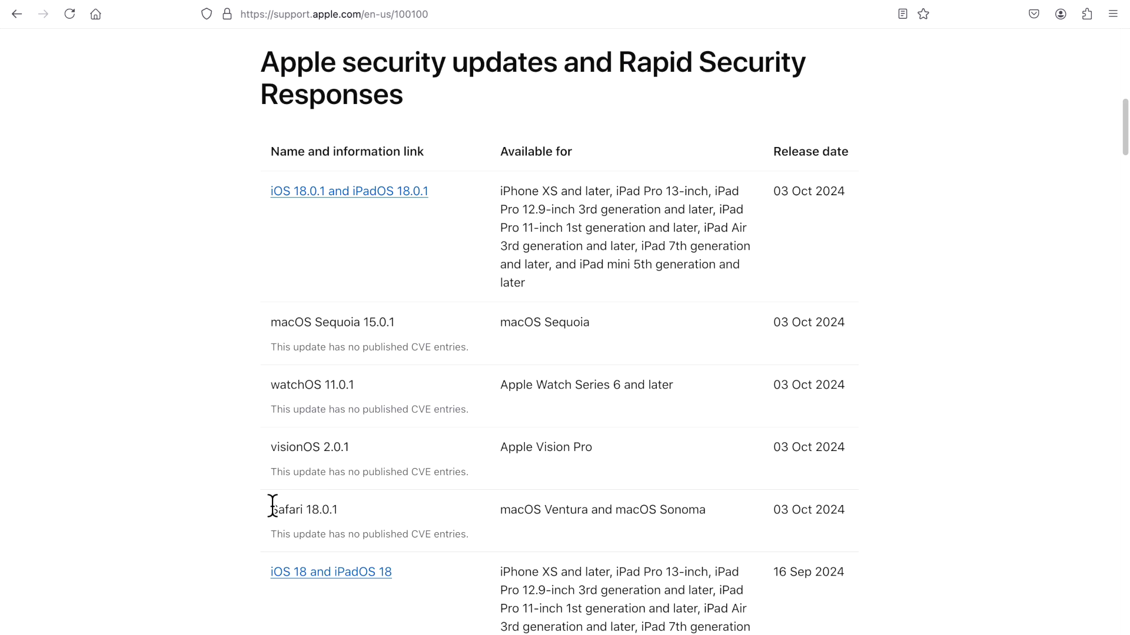
# Highlight the Safari 18.0.1 row in the security updates list, then clear the selection.
pyautogui.moveTo(268, 509); pyautogui.dragTo(545, 515)
pyautogui.click(523, 539)
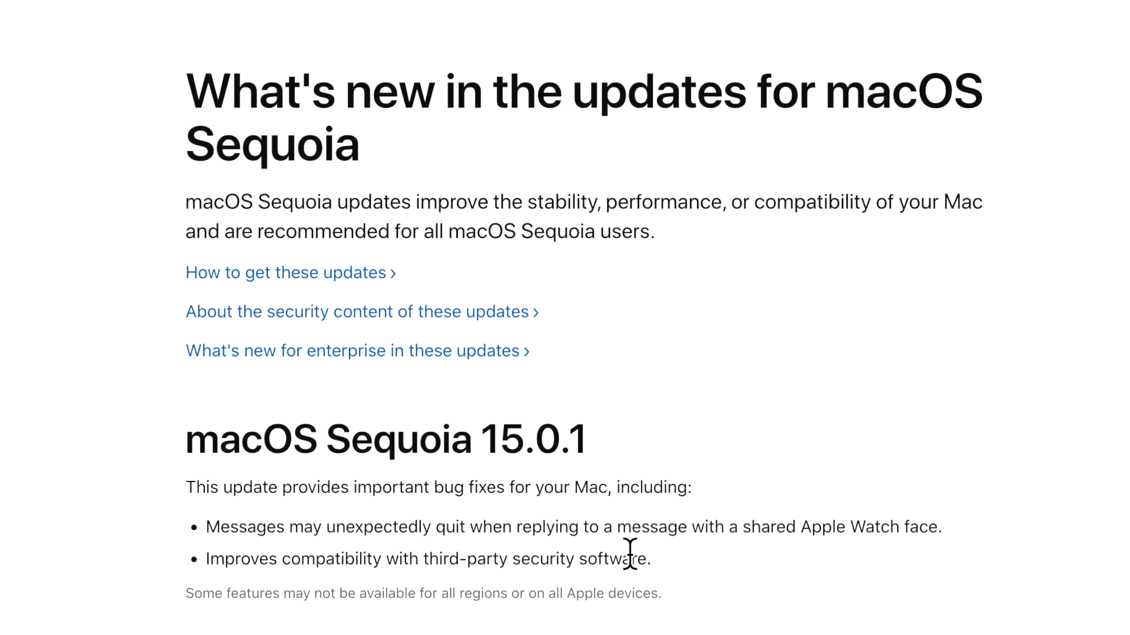
pyautogui.moveTo(653, 559)
pyautogui.mouseDown()
pyautogui.moveTo(246, 536)
pyautogui.moveTo(942, 527)
pyautogui.mouseUp()
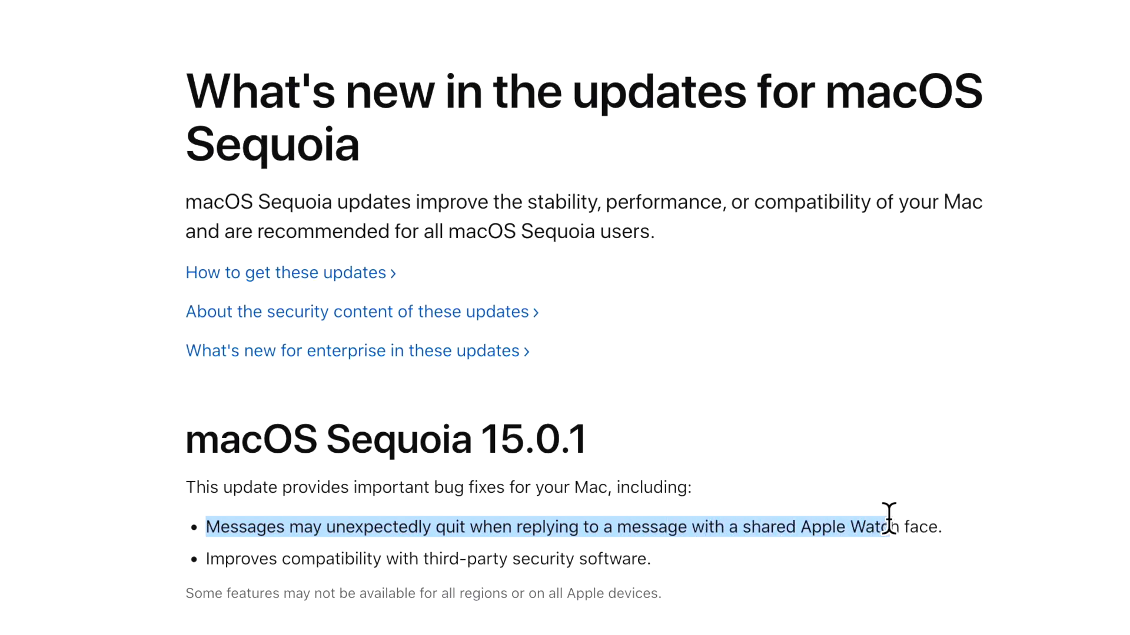
pyautogui.click(954, 533)
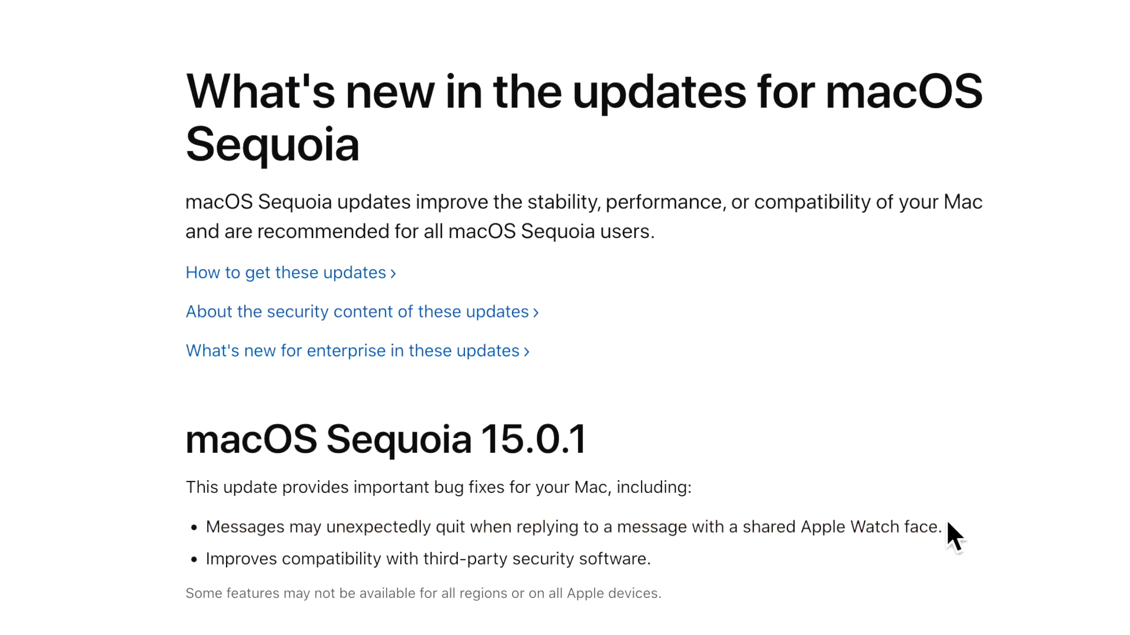
pyautogui.tripleClick(240, 559)
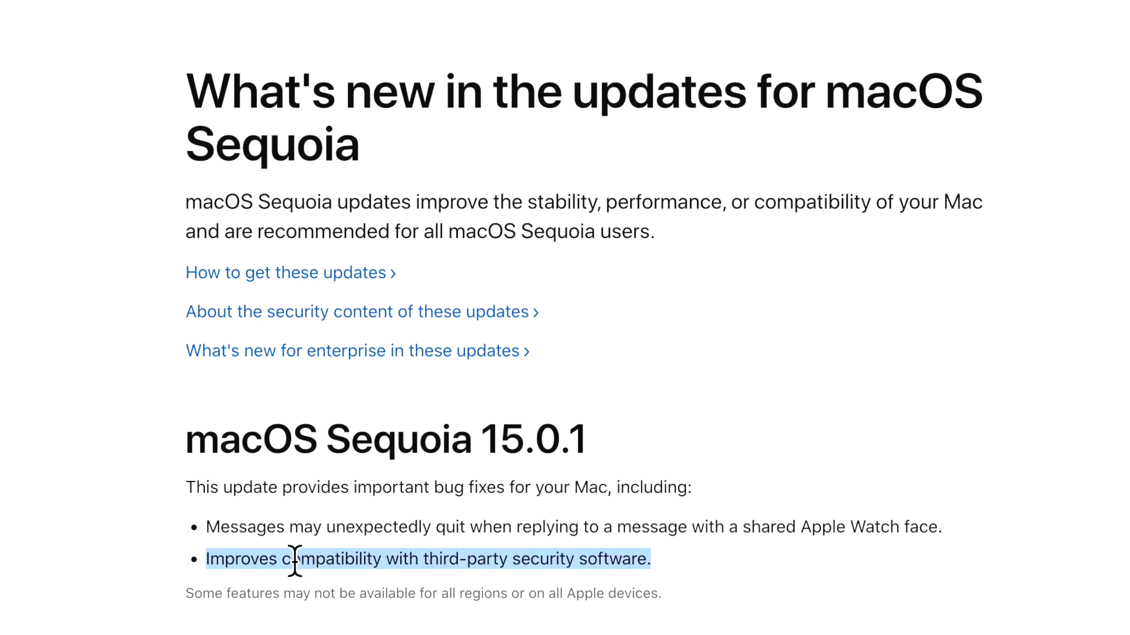
pyautogui.click(530, 591)
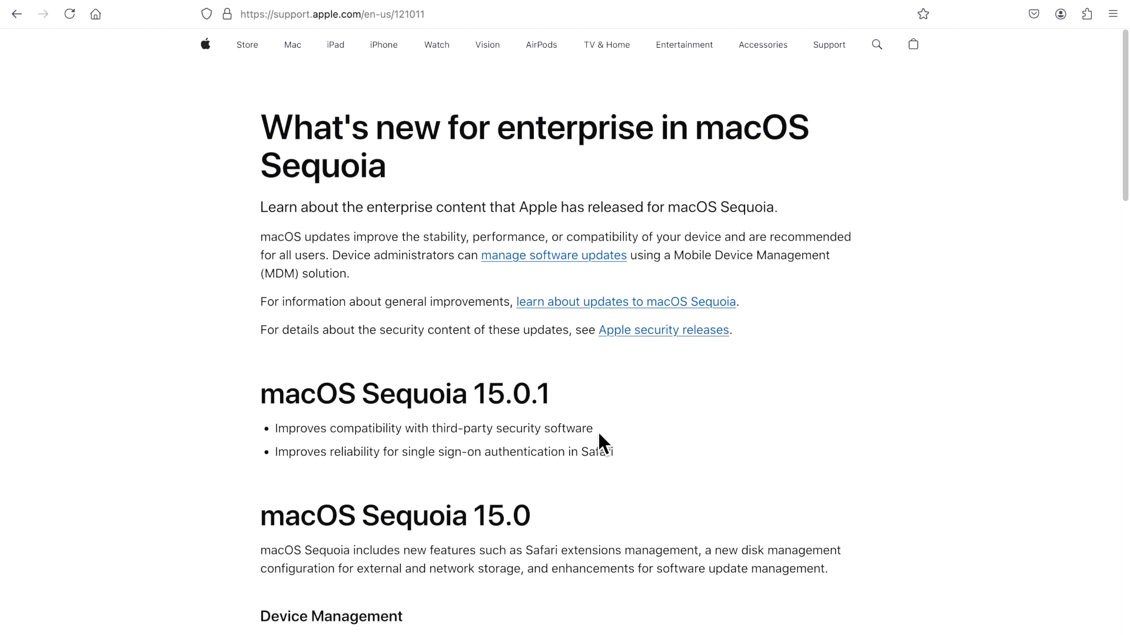
# Highlight the 15.0.1 bullets on third-party security software and single sign-on reliability.
pyautogui.doubleClick(292, 429)
pyautogui.tripleClick(292, 427)
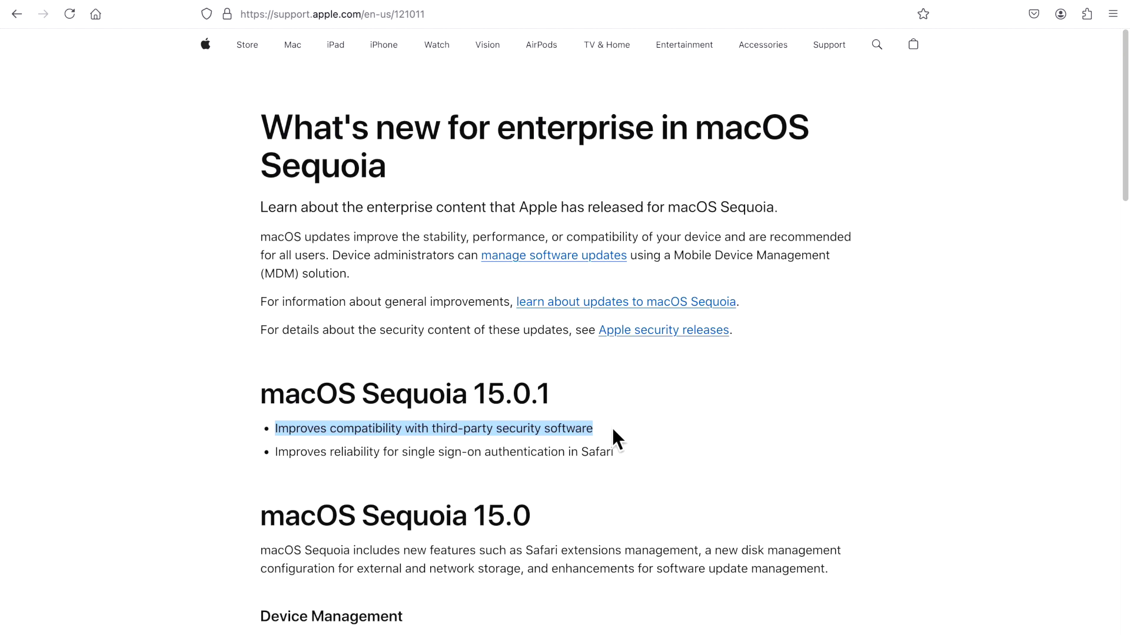
pyautogui.tripleClick(599, 452)
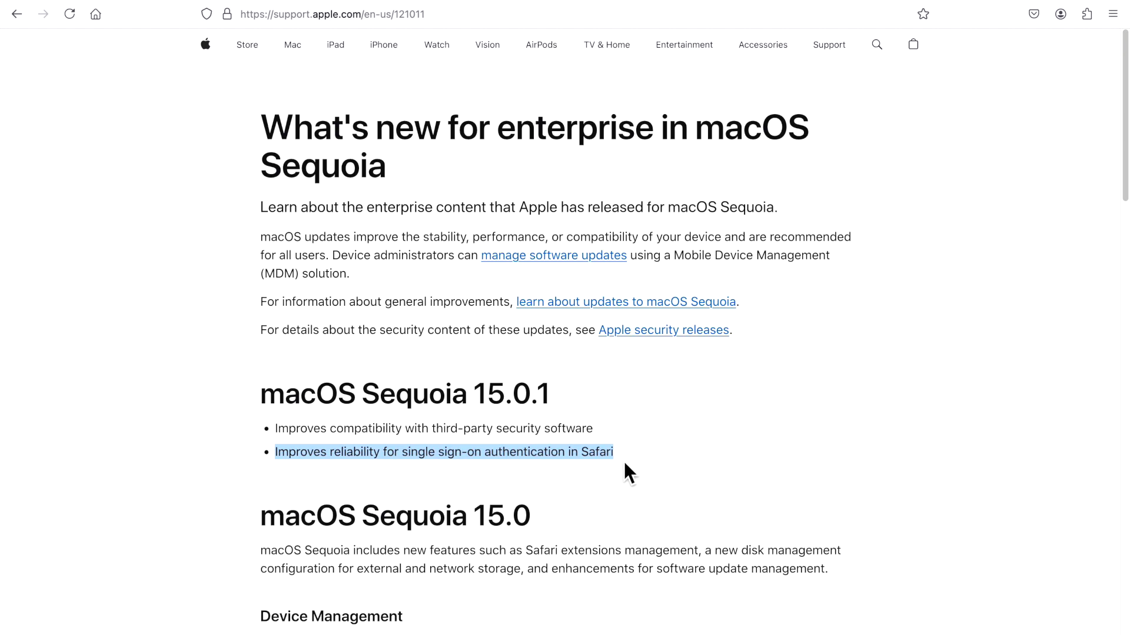
pyautogui.click(627, 468)
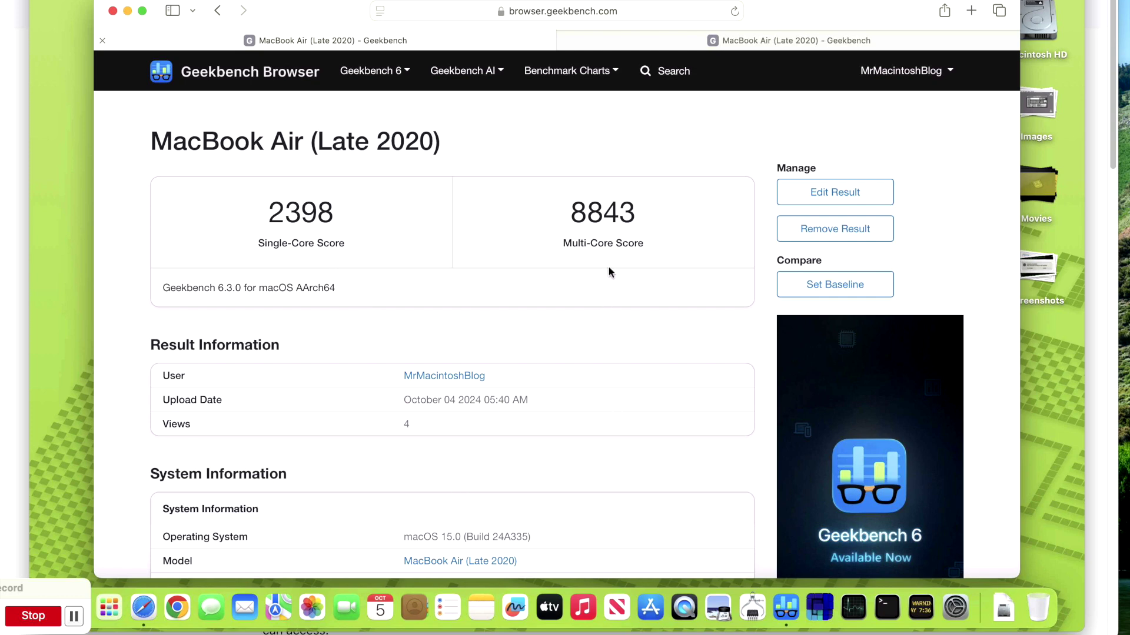
# Show the MacBook Air (Late 2020) macOS 15.0.1 Geekbench result: 2385 single-core, 8793 multi-core.
pyautogui.click(622, 41)
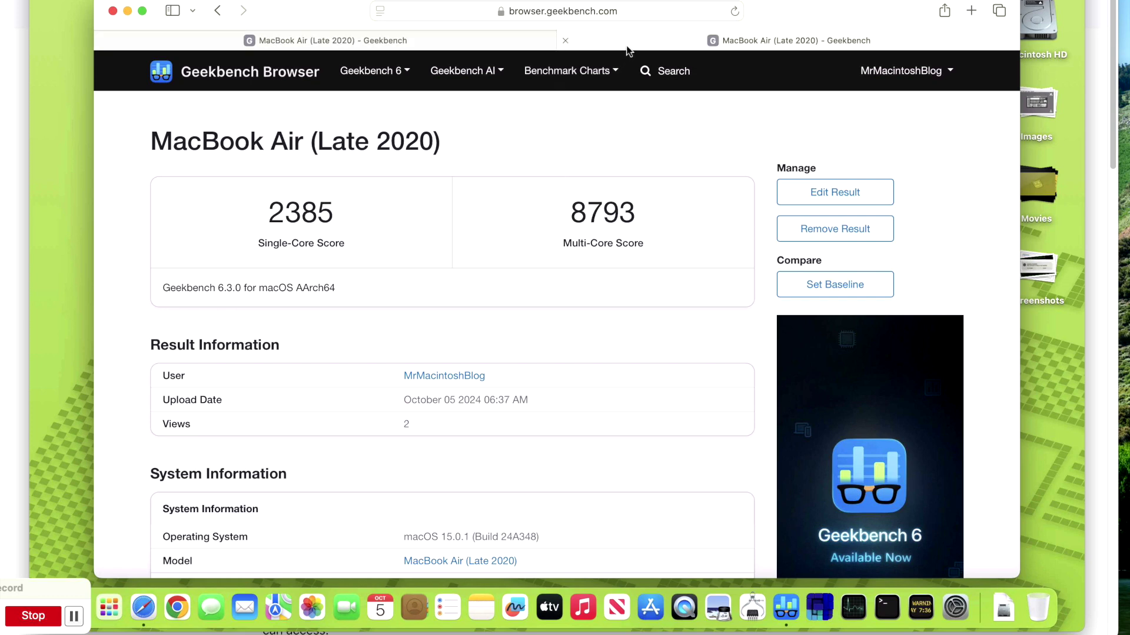